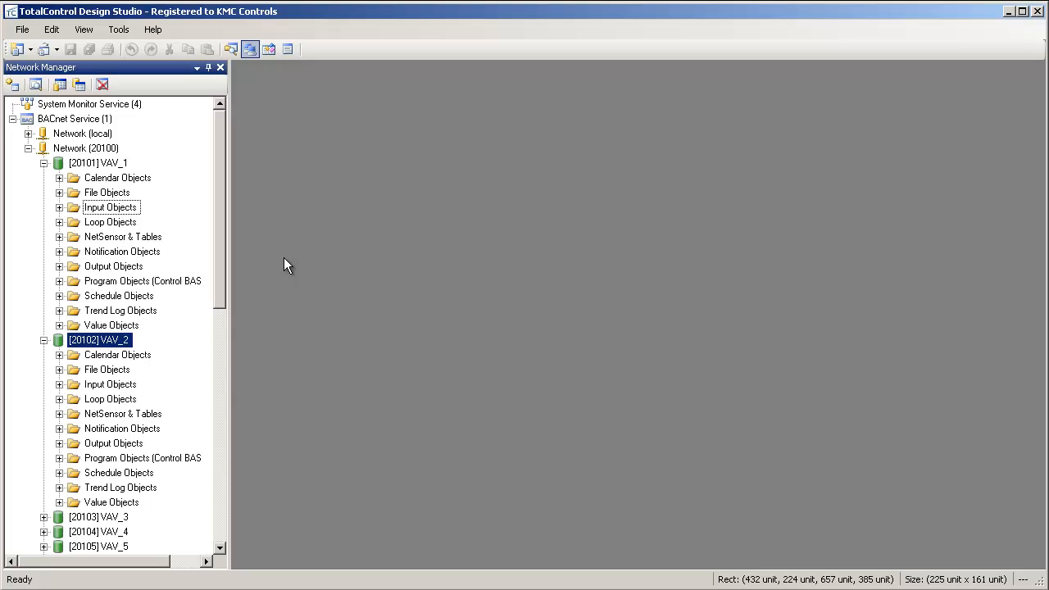
Open the configuration table of VAV_1's input objects, shorten the DAT description to "Discharge Air Temp" and save the change.
right_click(140, 210)
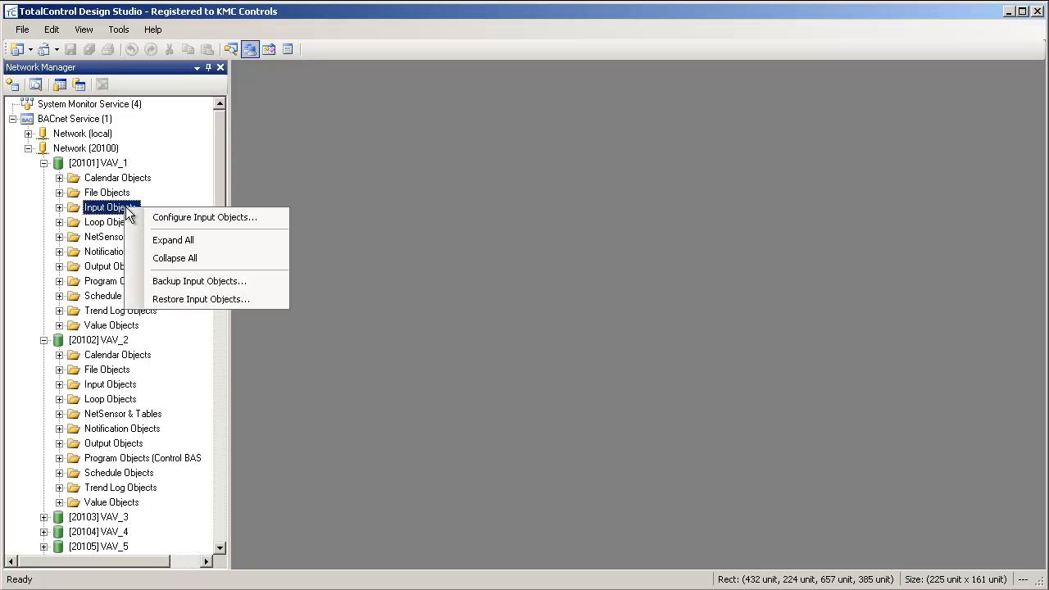
left_click(166, 215)
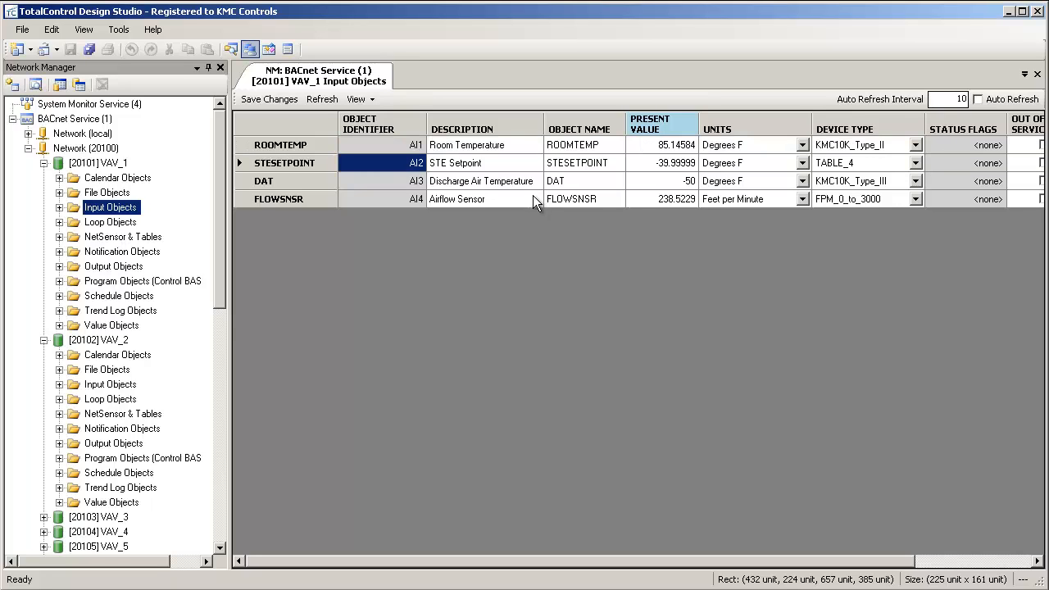
left_click(532, 182)
left_click(534, 181)
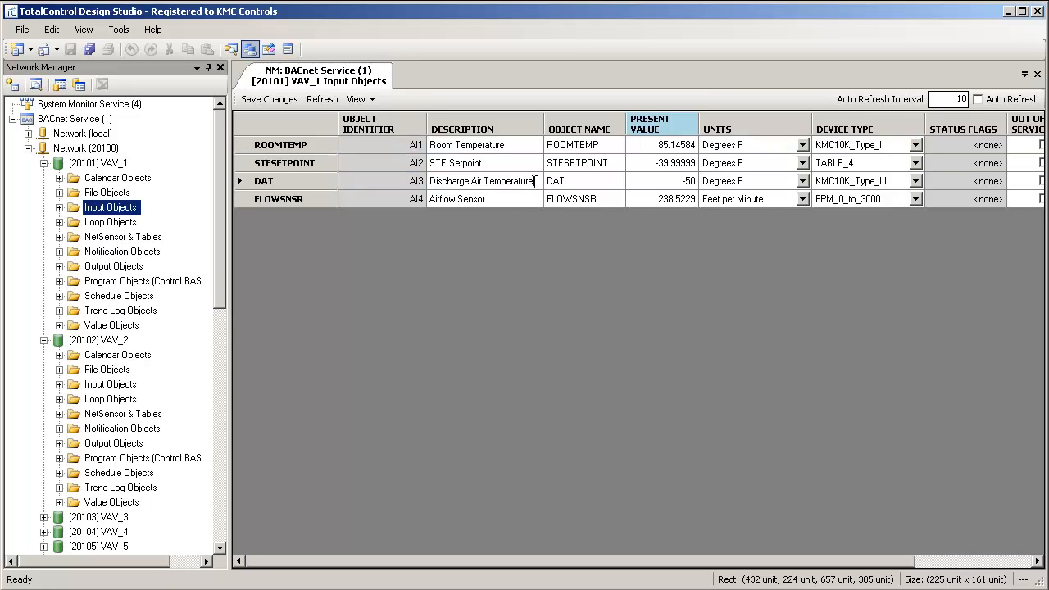
key("BackSpace")
key("BackSpace")
key("BackSpace")
key("BackSpace")
key("BackSpace")
key("BackSpace")
key("BackSpace")
key("Return")
left_click(282, 104)
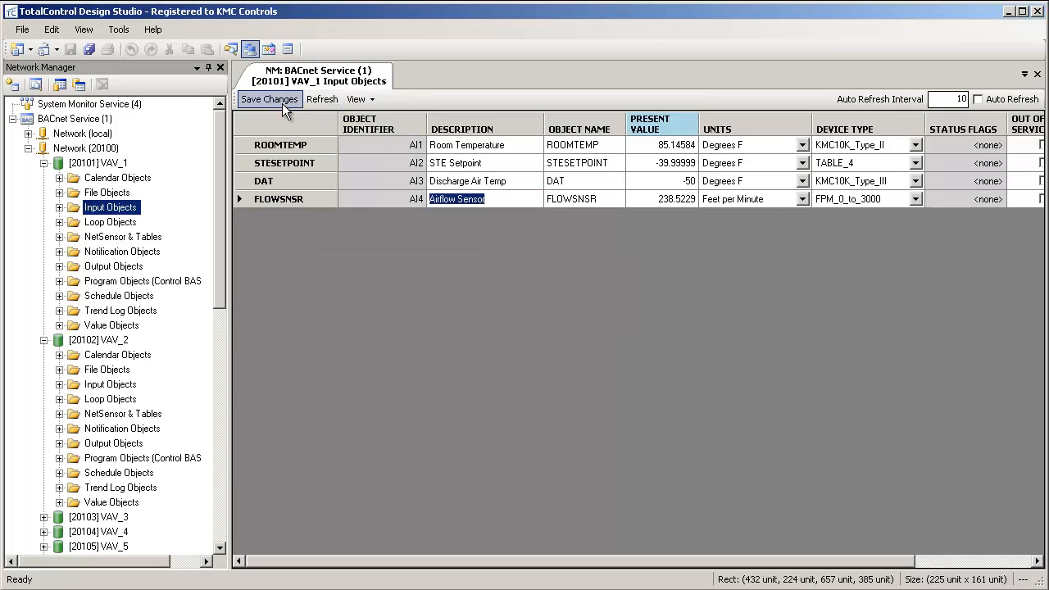
Hide the Status Flags column, and limit the visible property columns to Object Identifier, Description and Present Value.
right_click(958, 122)
left_click(995, 167)
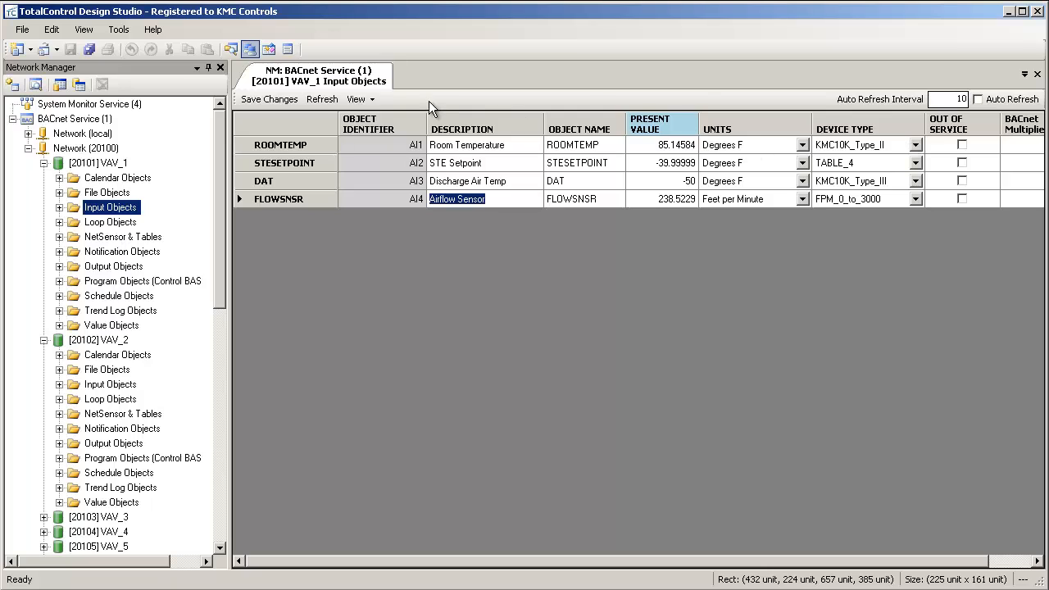
left_click(355, 98)
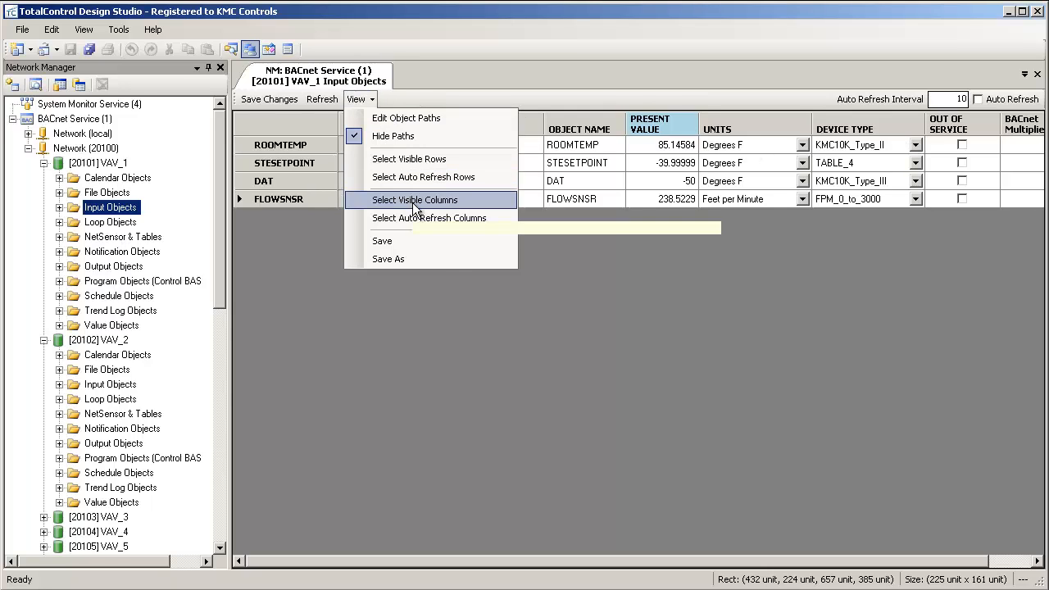
left_click(385, 199)
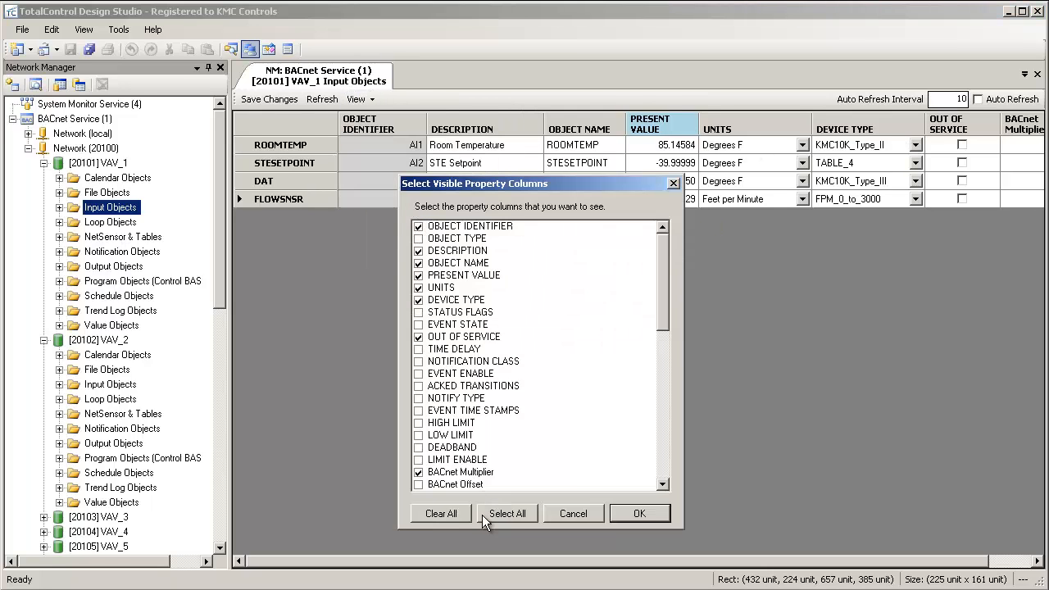
left_click(444, 513)
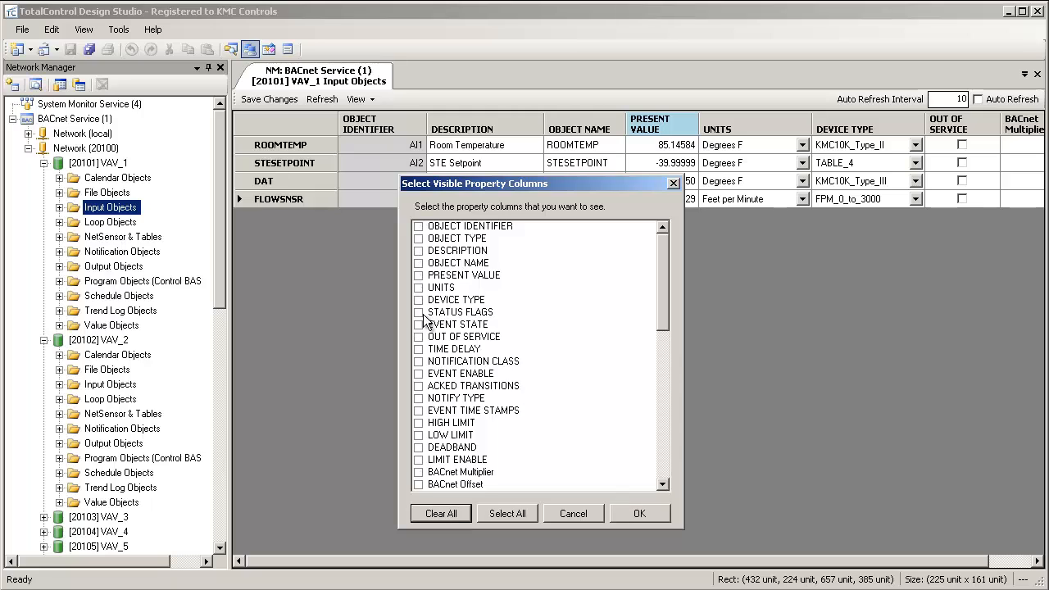
left_click(419, 228)
left_click(419, 251)
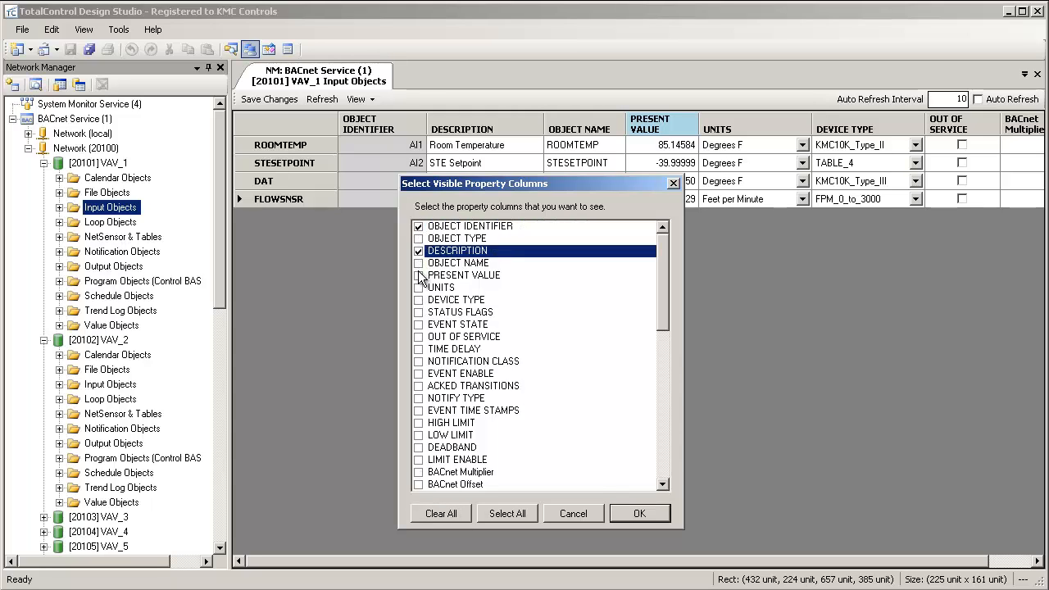
left_click(419, 275)
left_click(630, 515)
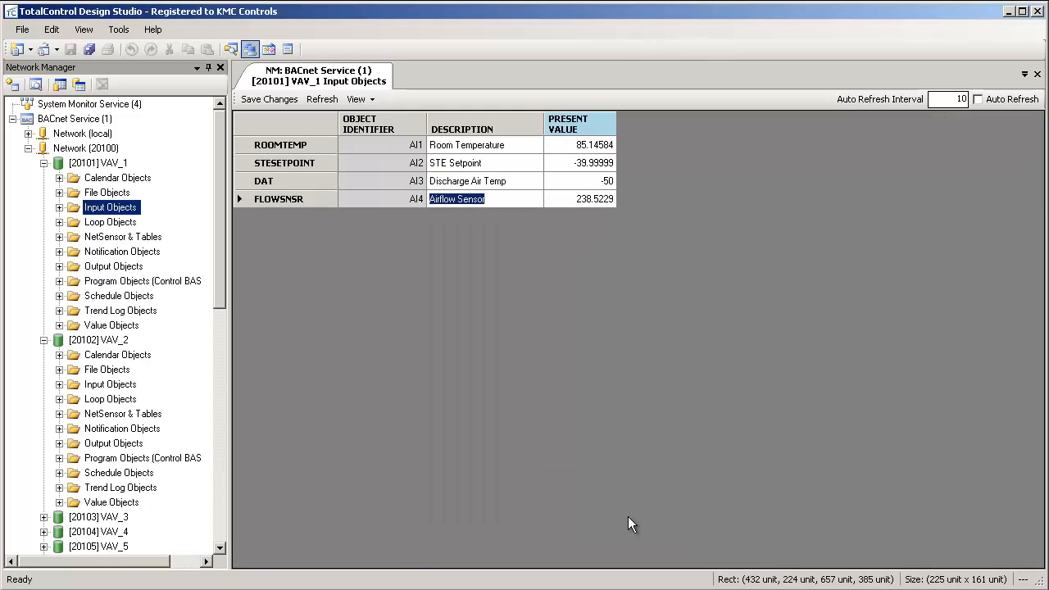
Save the current table view layout and open the configuration table of VAV_2's input objects.
left_click(358, 99)
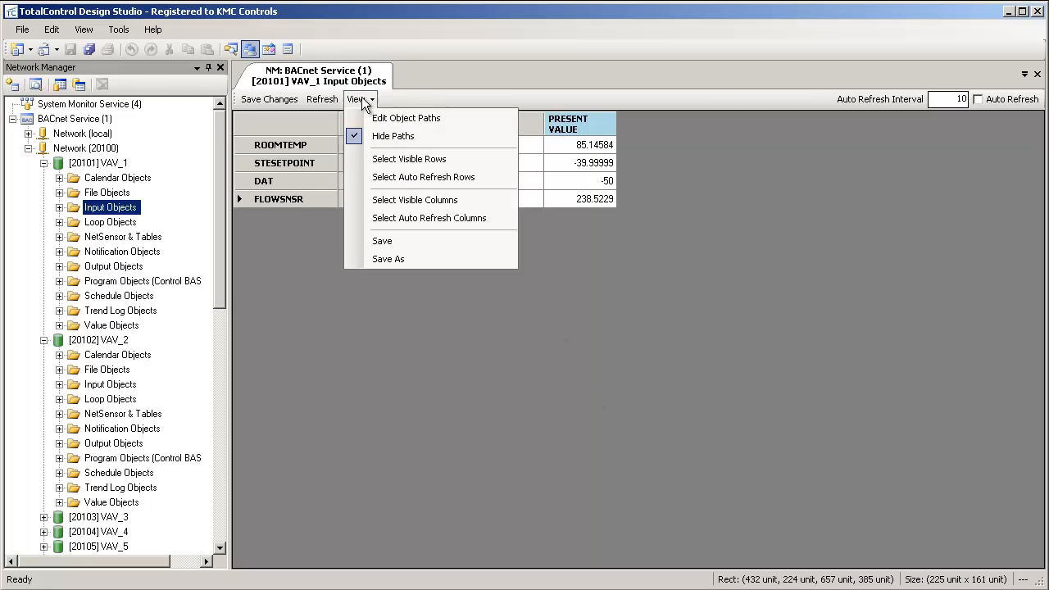
left_click(407, 240)
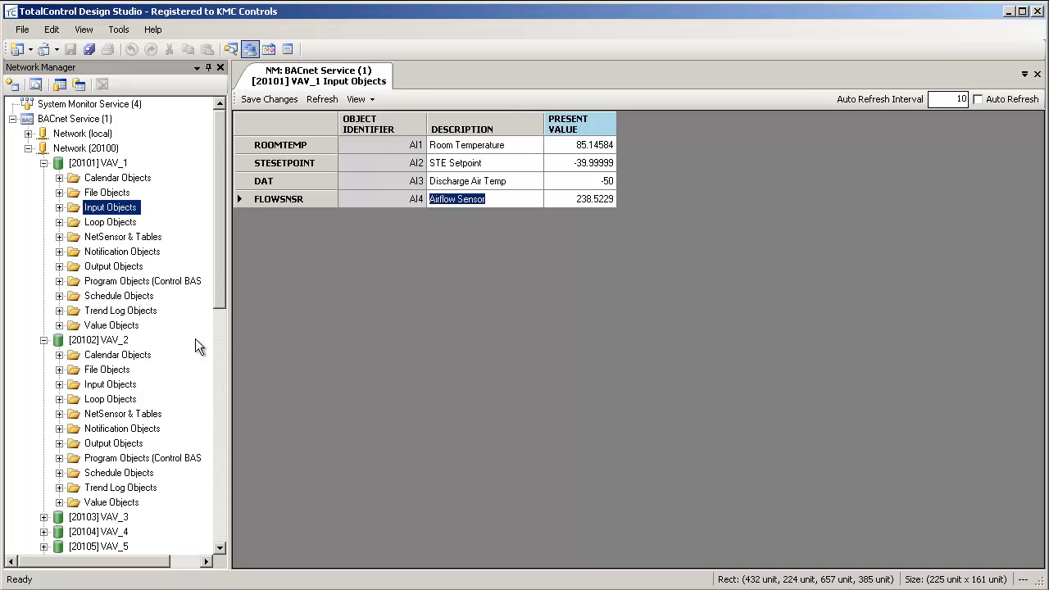
right_click(106, 384)
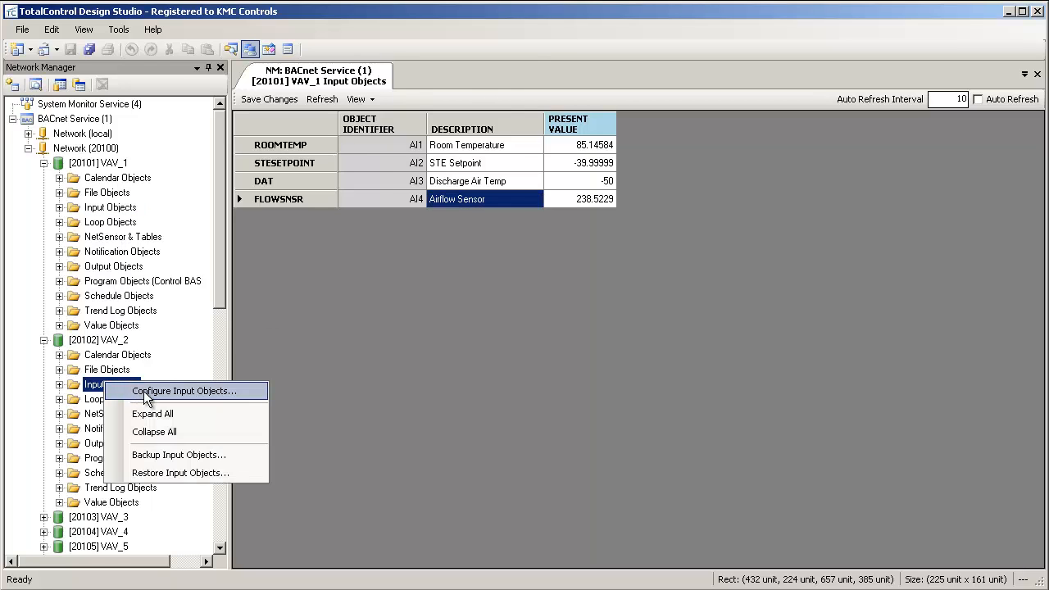
left_click(145, 390)
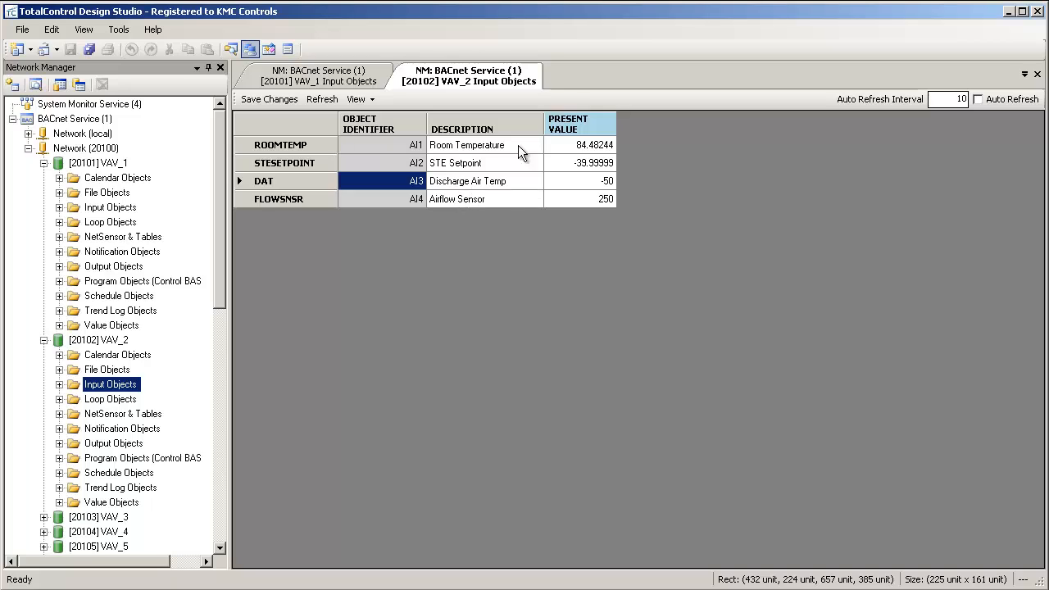
Keep Present Value as the only automatically refreshed property of VAV_2's inputs, and switch on Auto Refresh.
right_click(577, 128)
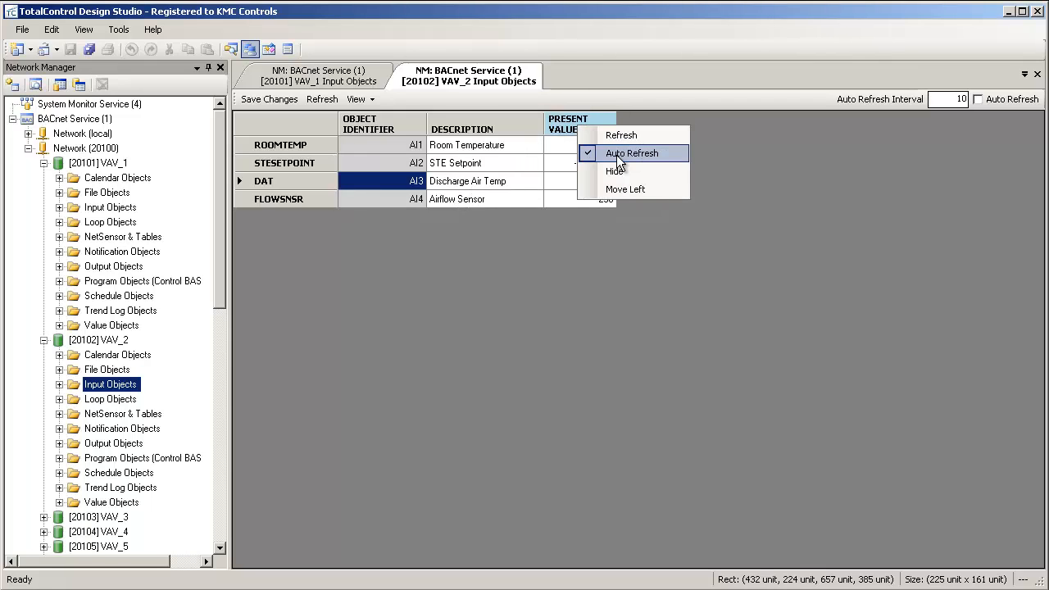
left_click(534, 300)
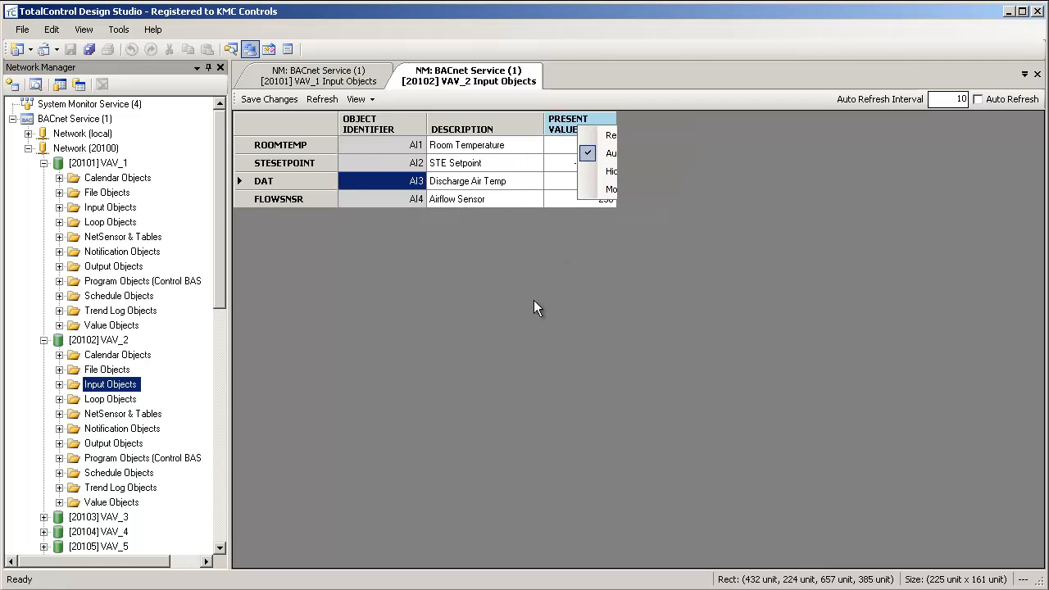
left_click(357, 99)
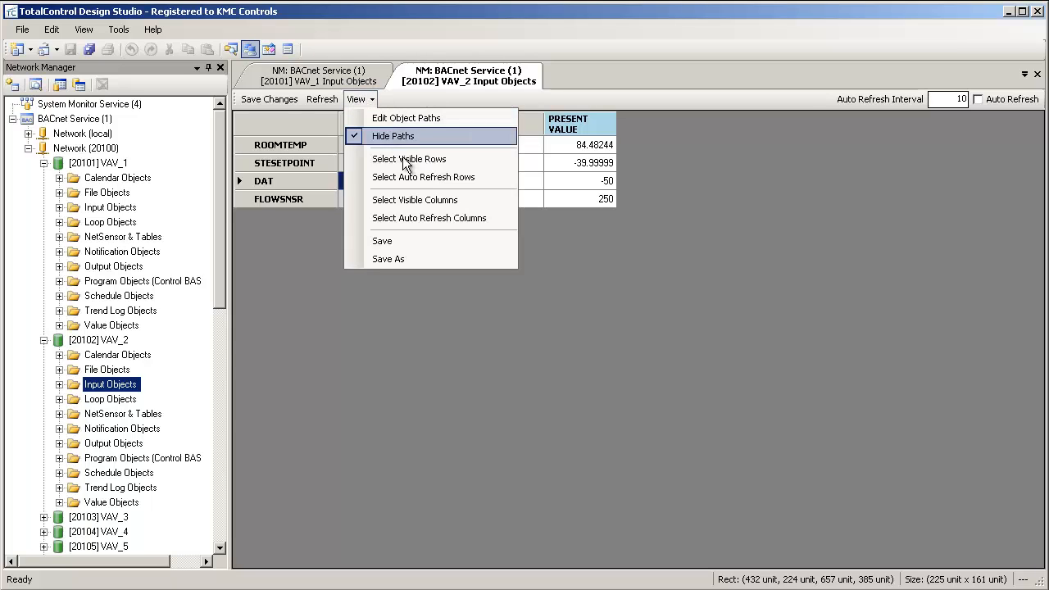
left_click(417, 218)
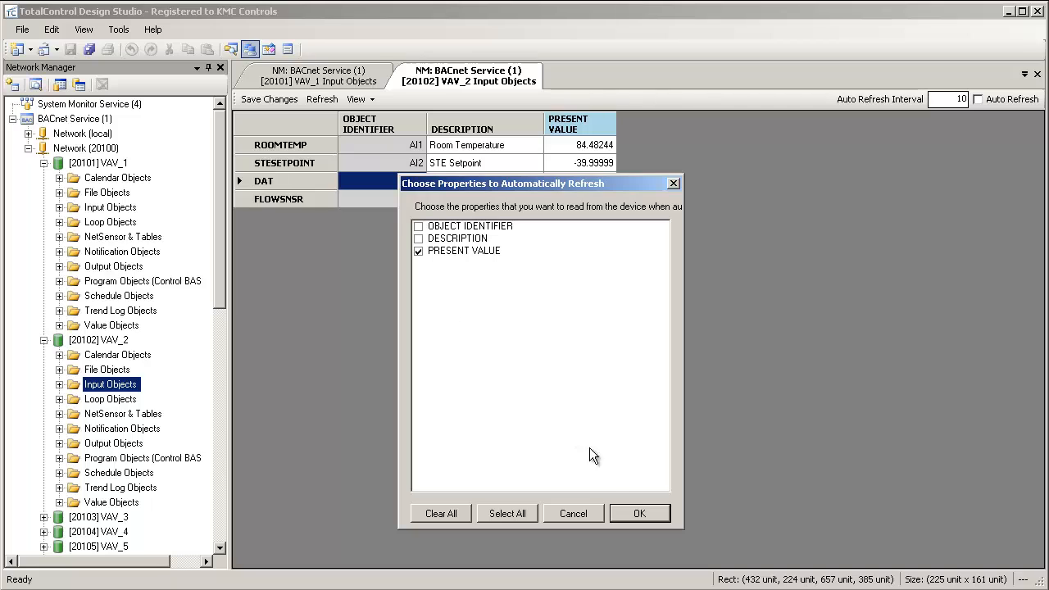
left_click(620, 513)
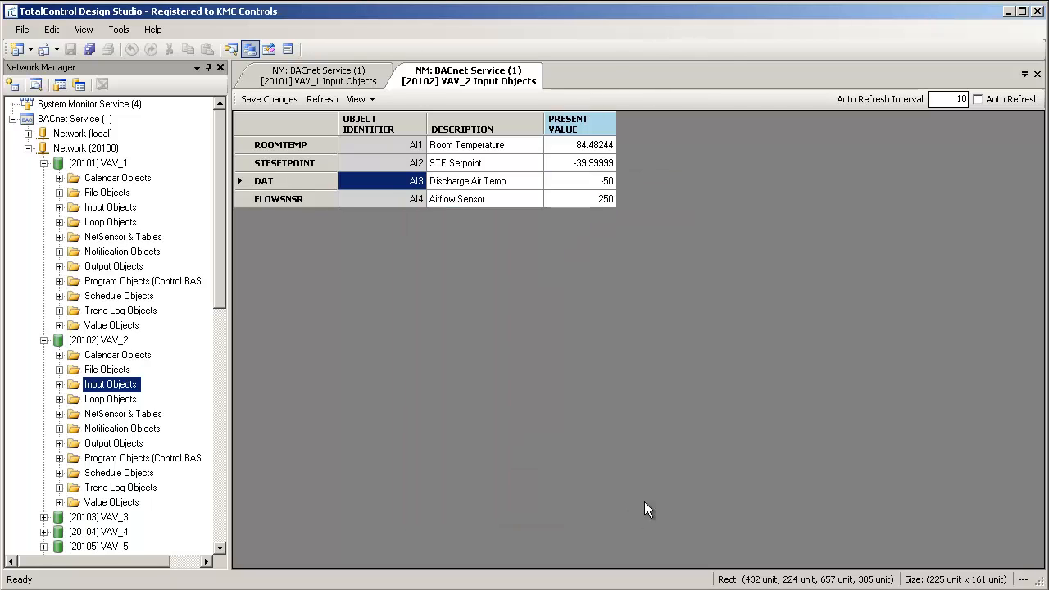
left_click(978, 99)
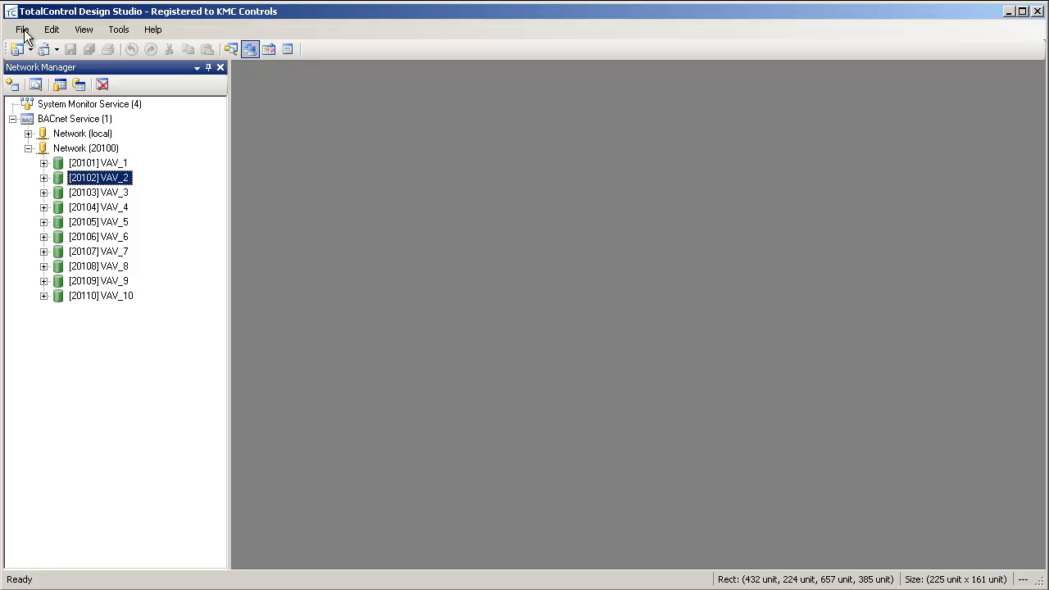
Create a new empty table view.
left_click(23, 31)
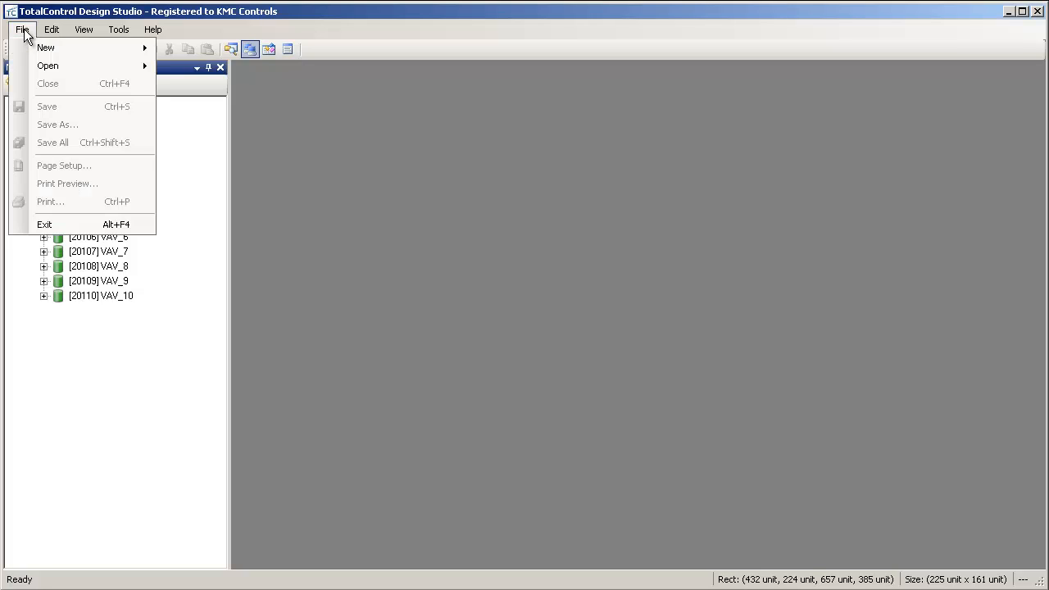
mouse_move(134, 52)
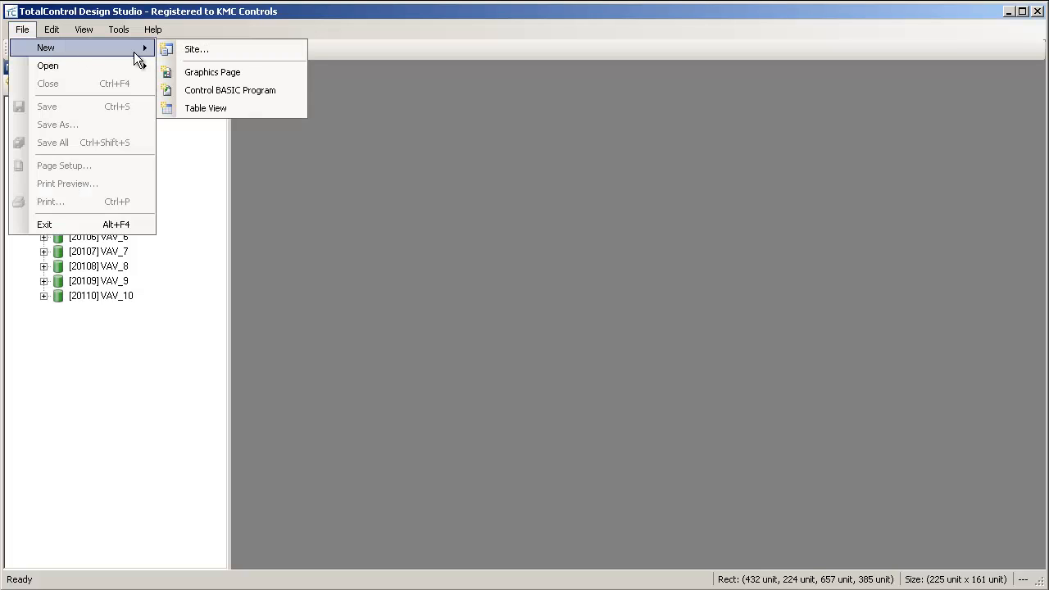
left_click(236, 111)
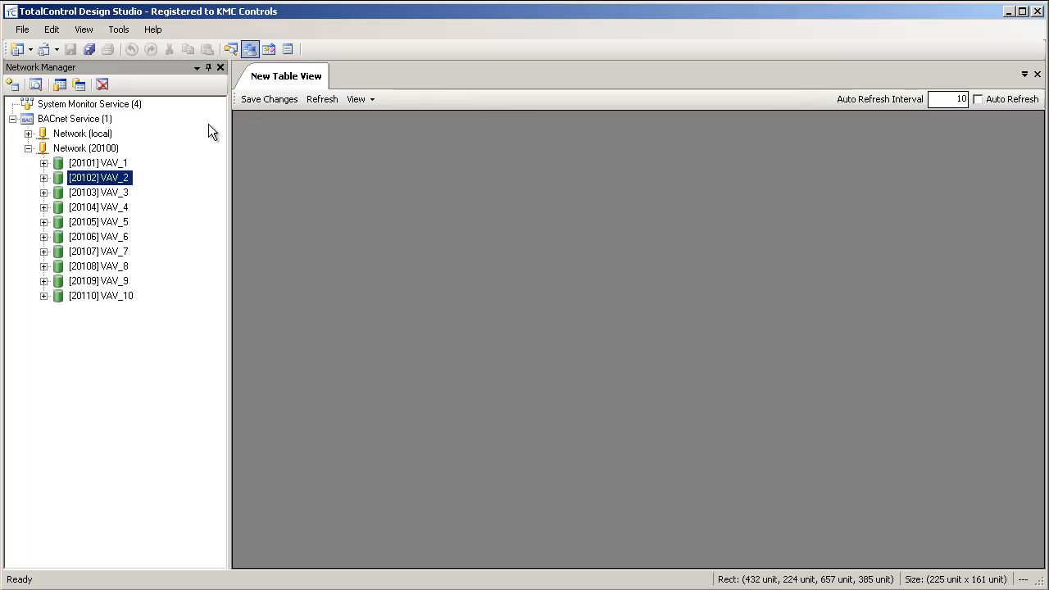
Add the ROOMTEMP input objects of VAV_1 and VAV_2 from the network tree to the new table view.
left_click(46, 165)
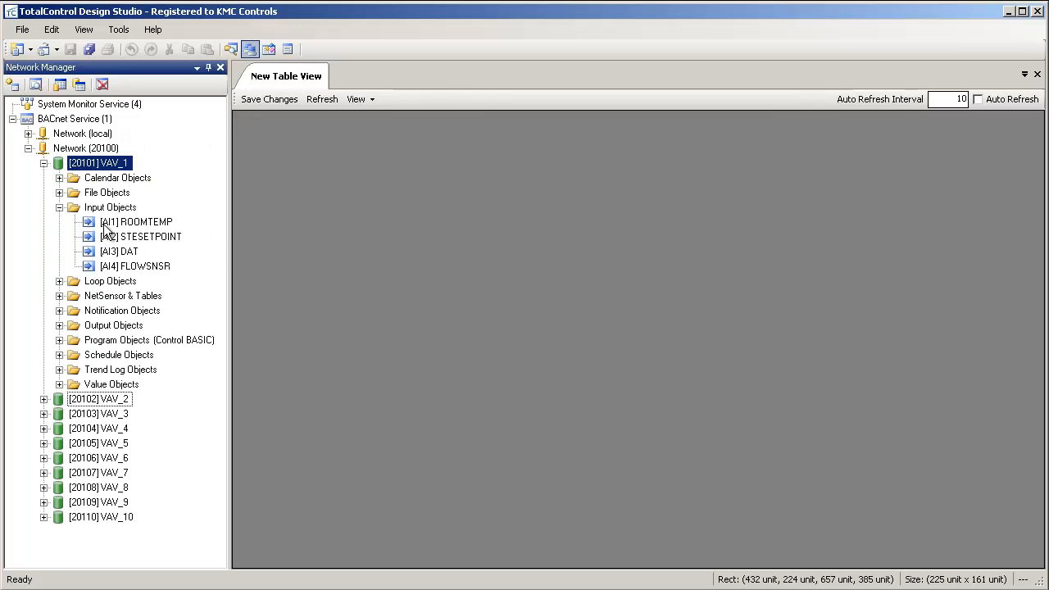
left_click_drag(105, 230, 262, 200)
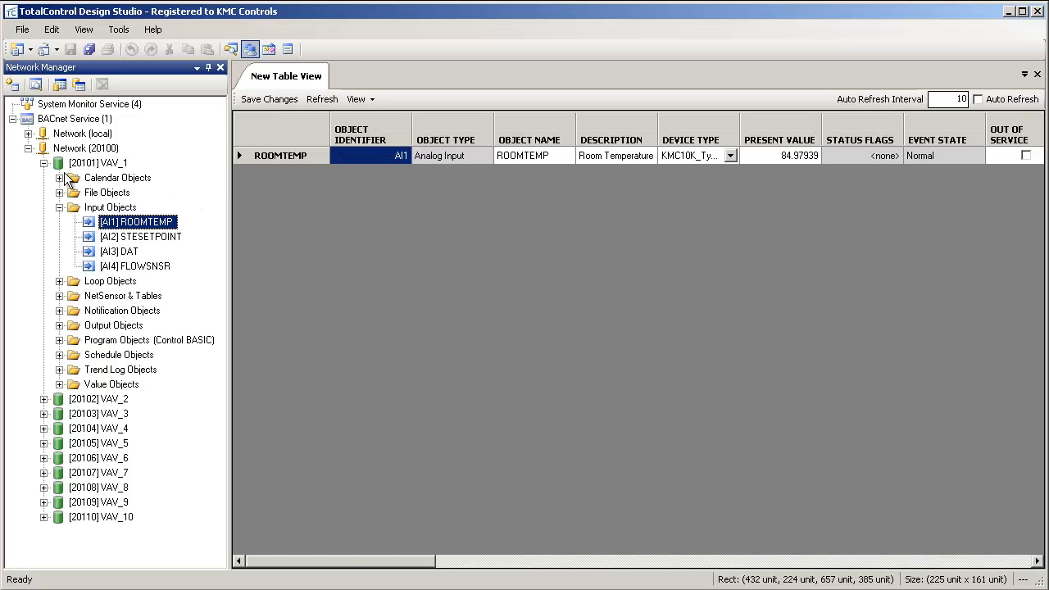
left_click(43, 163)
left_click(44, 178)
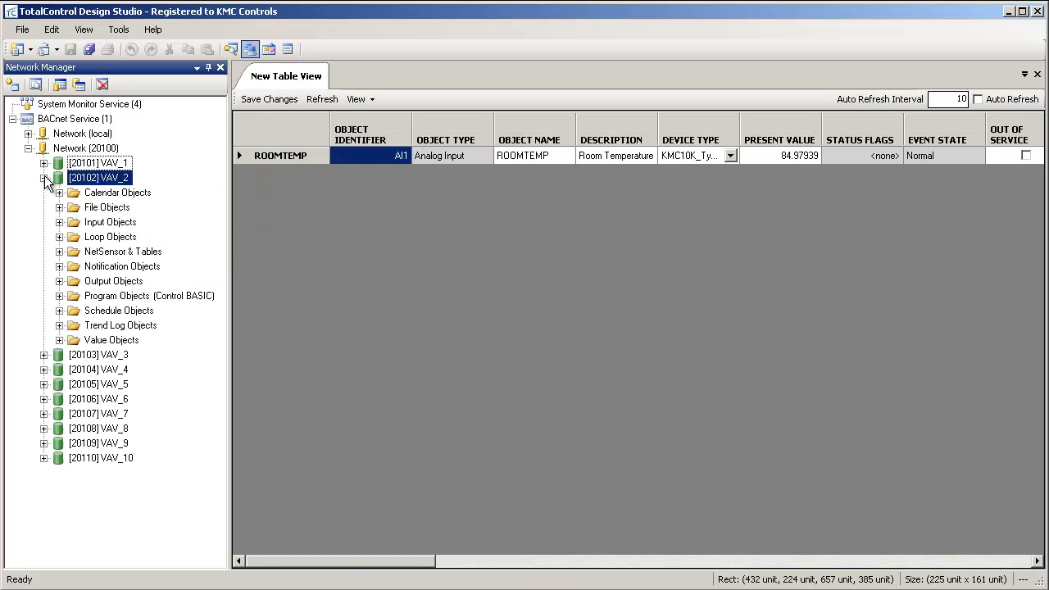
left_click(59, 222)
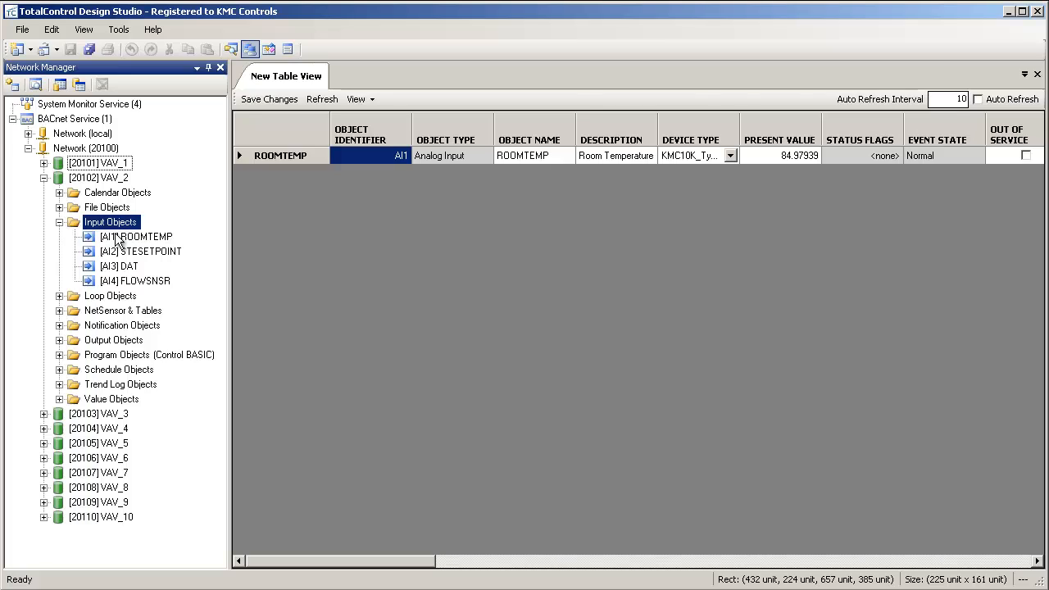
left_click_drag(117, 237, 278, 249)
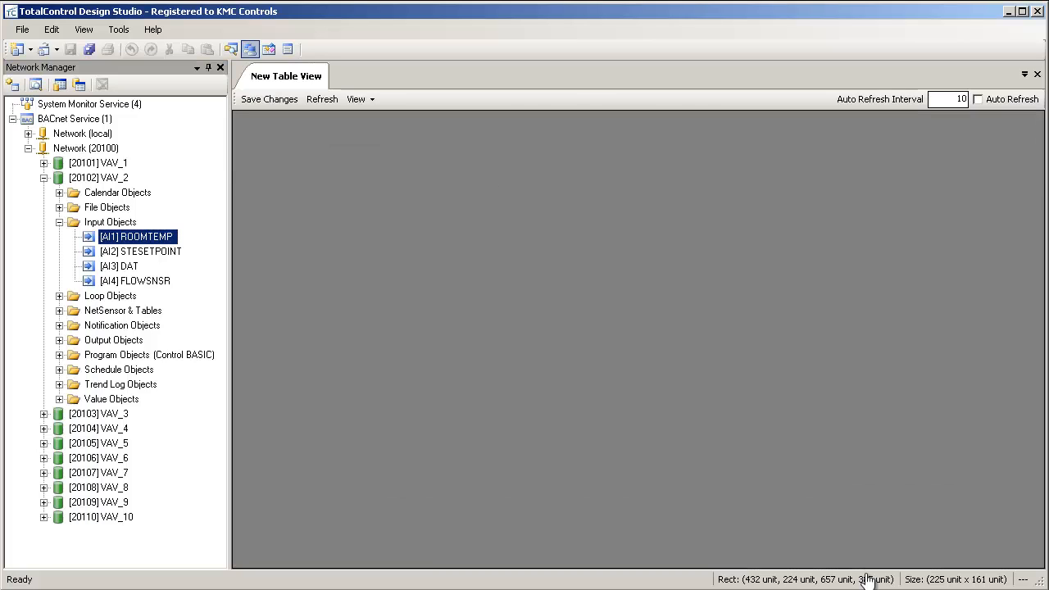
left_click(43, 178)
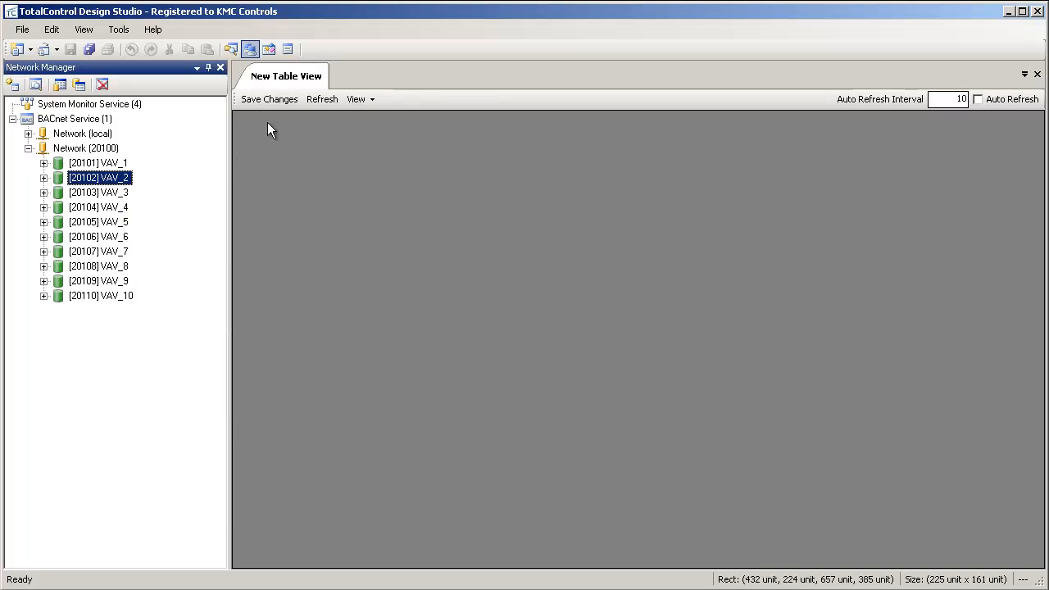
Start a new object path for the table view, beginning with NM\BACnet Service\.
left_click(360, 100)
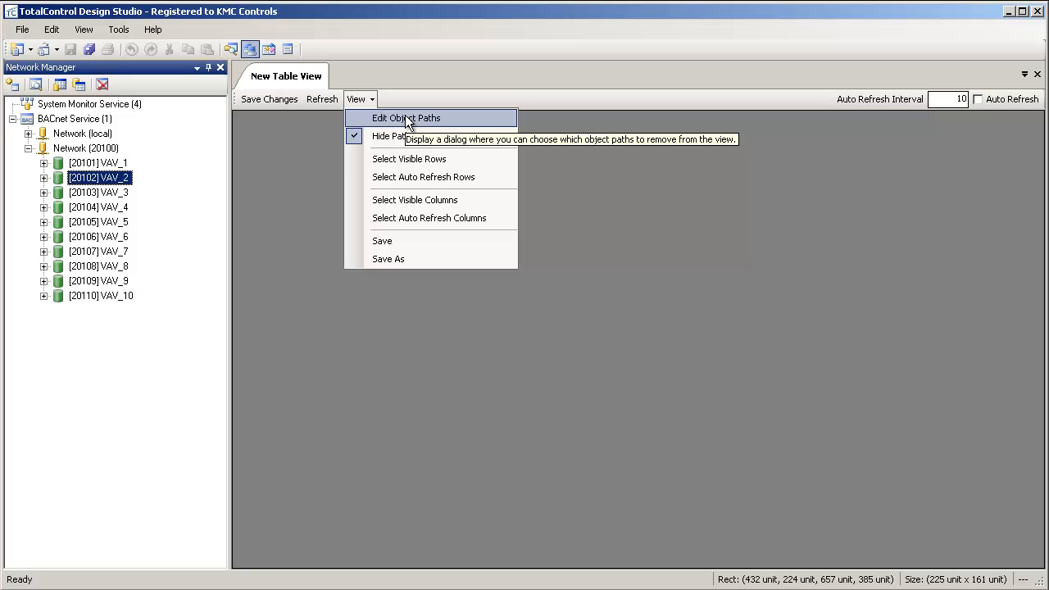
left_click(408, 119)
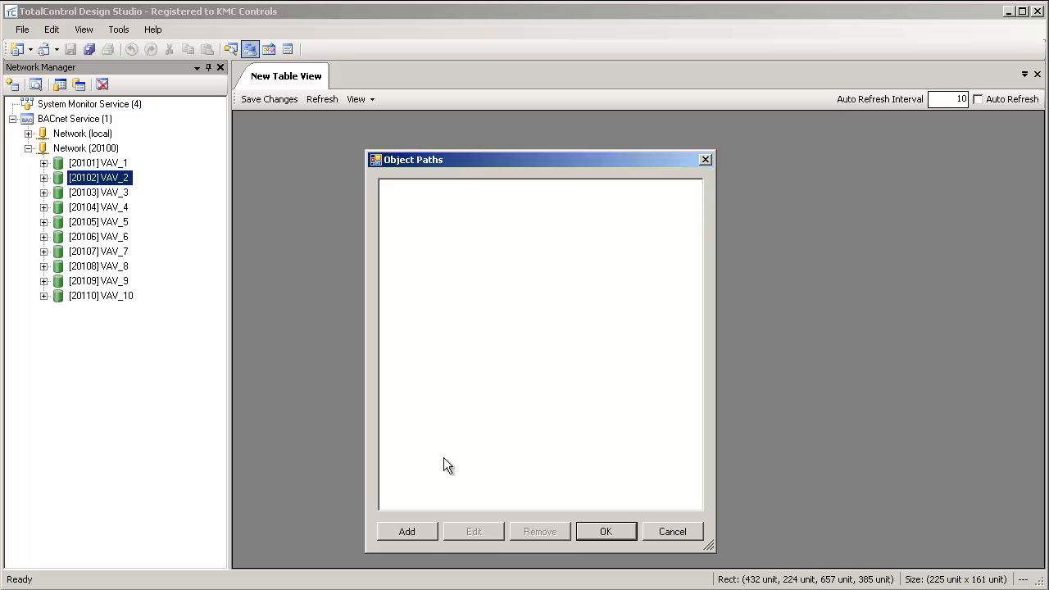
left_click(409, 533)
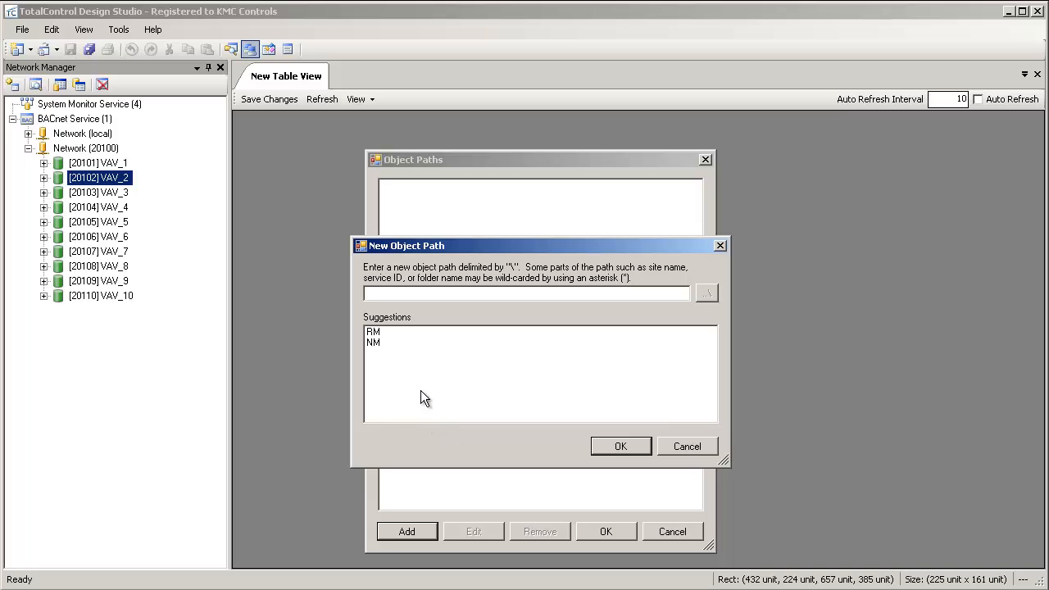
double_click(405, 341)
double_click(456, 332)
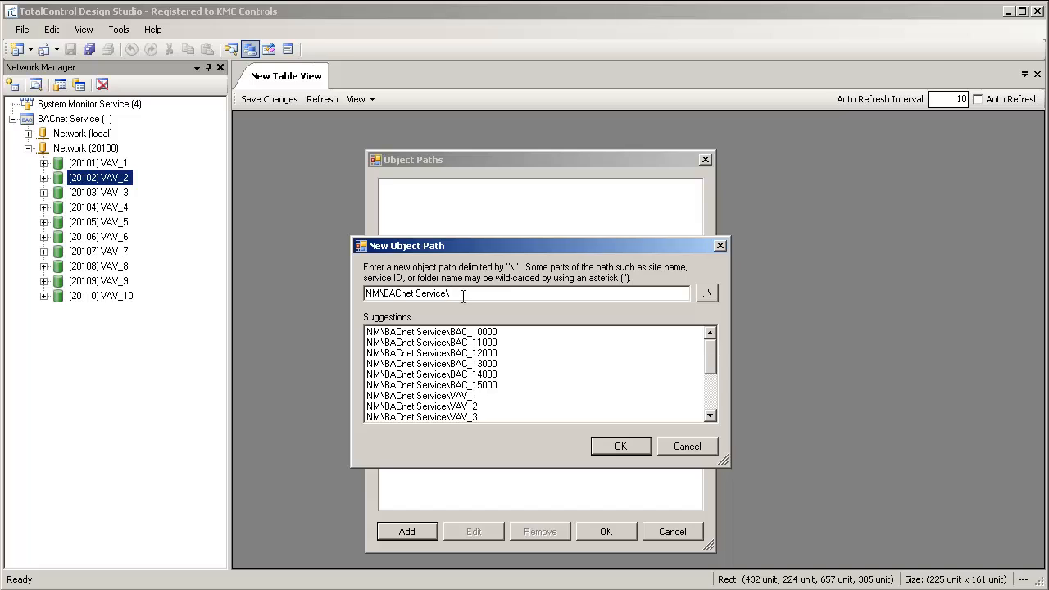
Complete the path as NM\BACnet Service\VAV*\ROOMTEMP and load the matching objects into the table view.
type("VAV*")
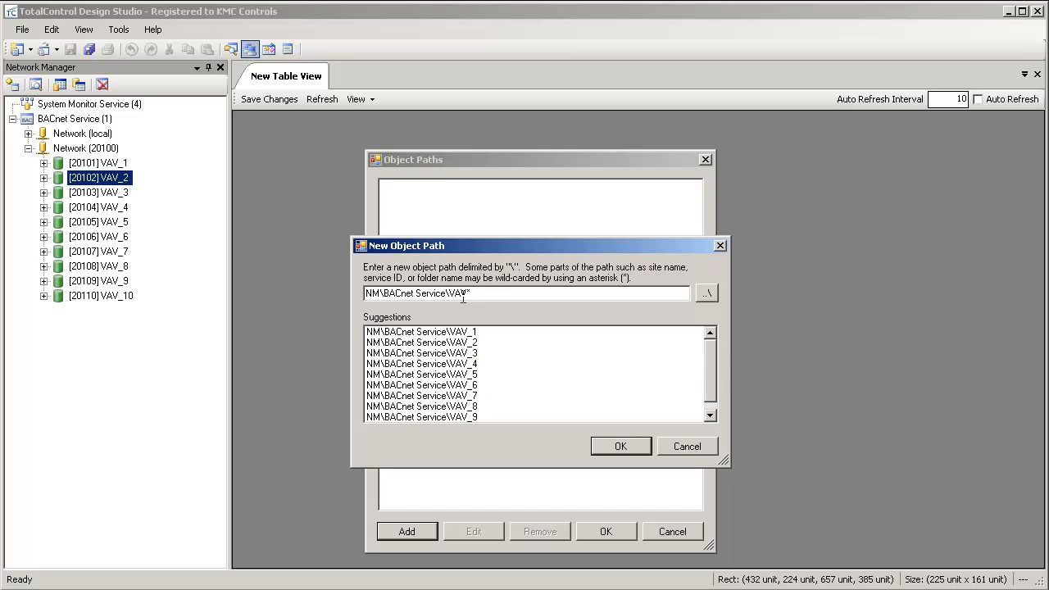
type("\\")
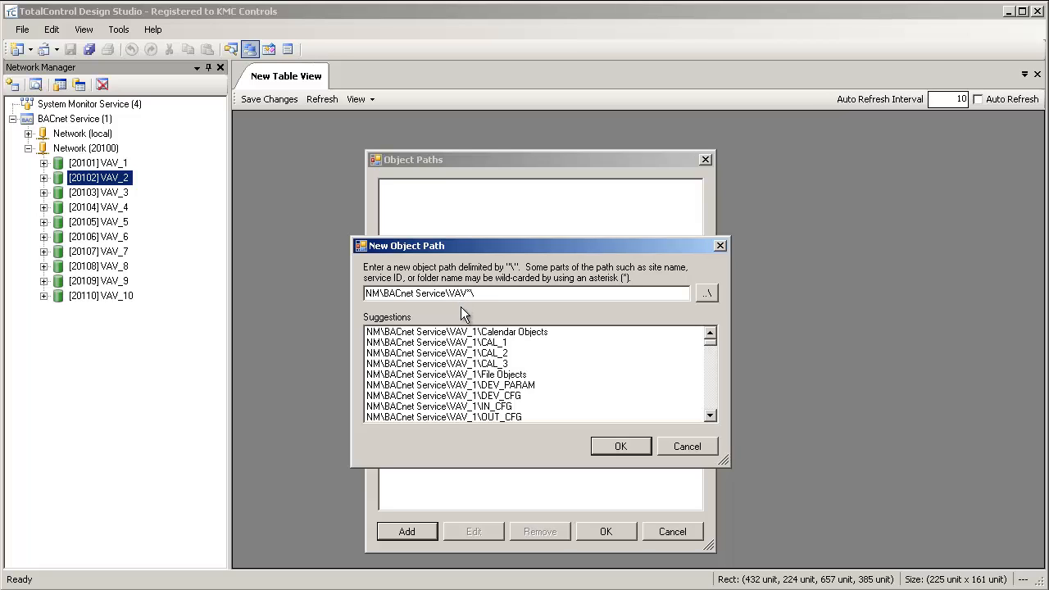
type("ROOM")
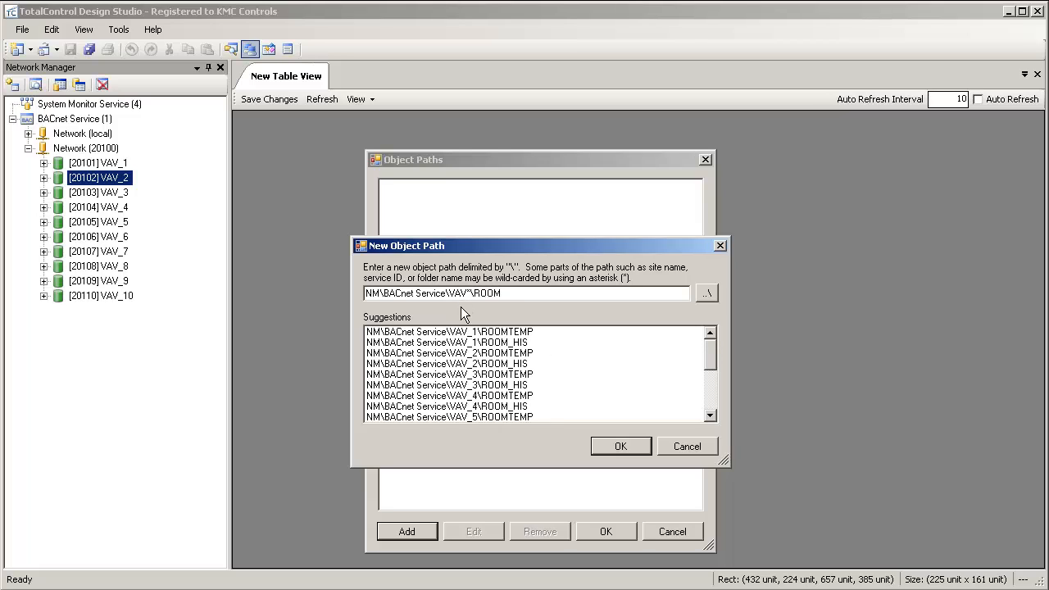
type("TEMP")
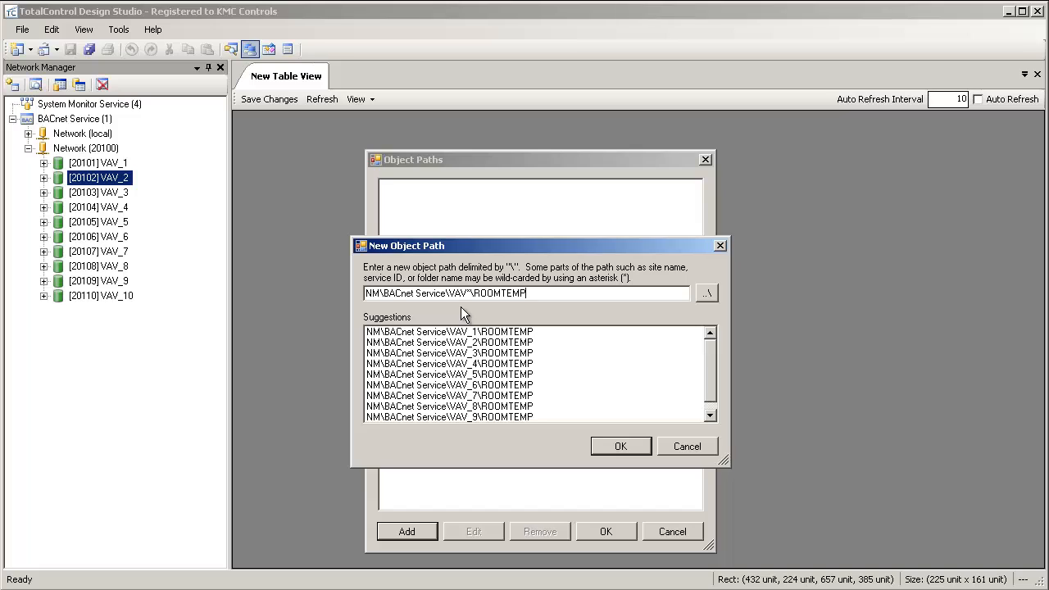
mouse_move(707, 358)
left_mouse_down()
mouse_move(708, 376)
mouse_move(708, 357)
left_mouse_up()
left_click(639, 446)
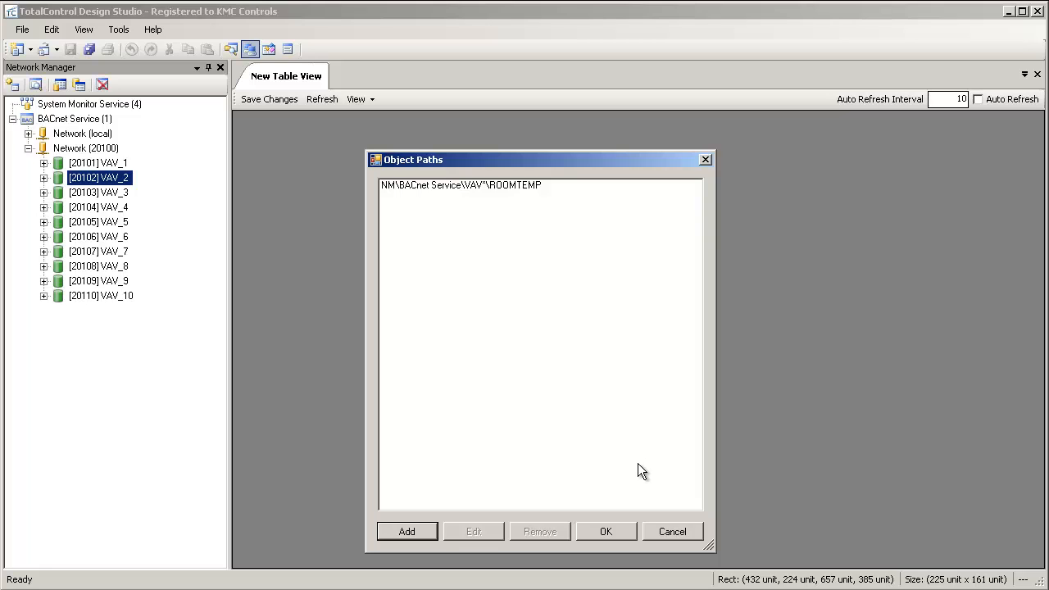
left_click(629, 530)
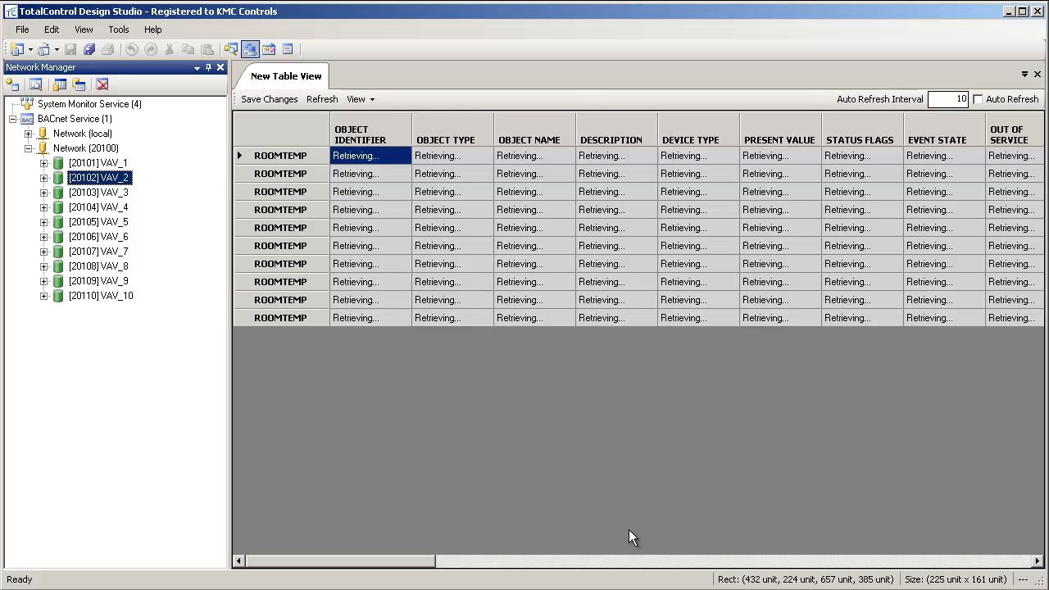
Keep only the Present Value column visible in the table view and show the full object path of each row.
left_click(370, 100)
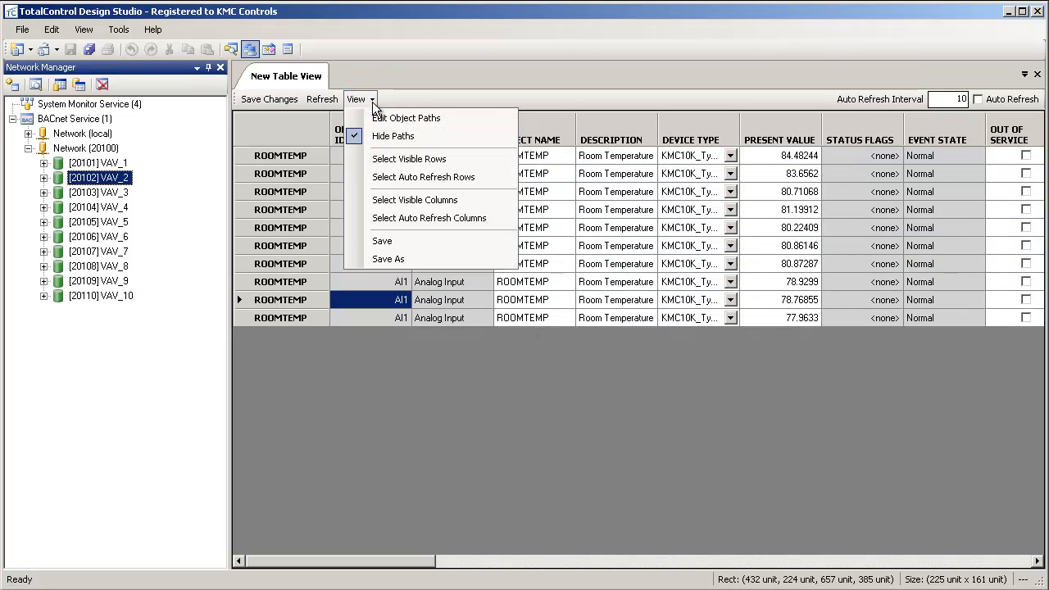
left_click(419, 201)
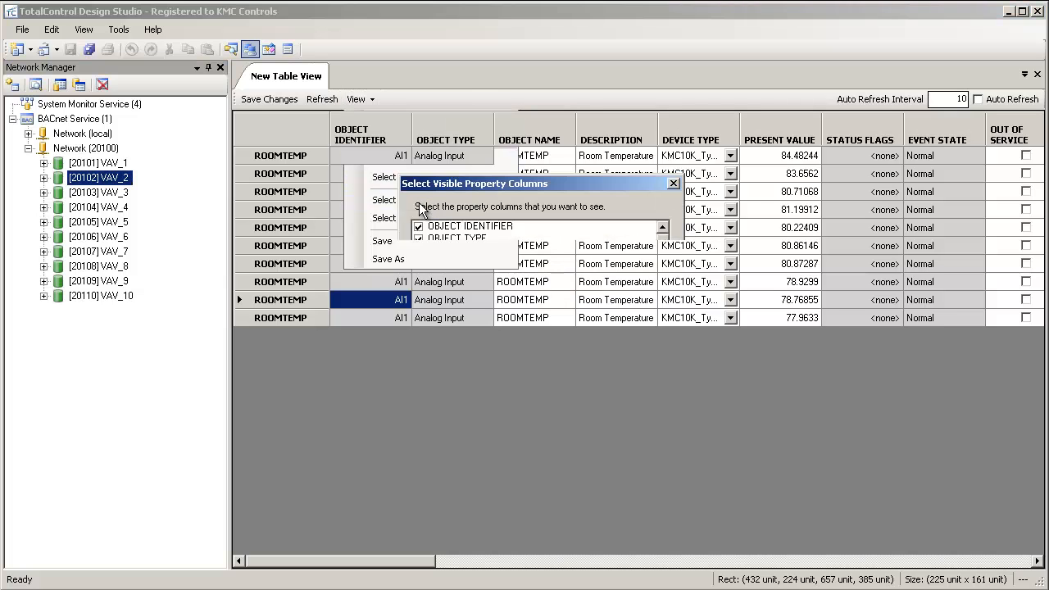
left_click(459, 515)
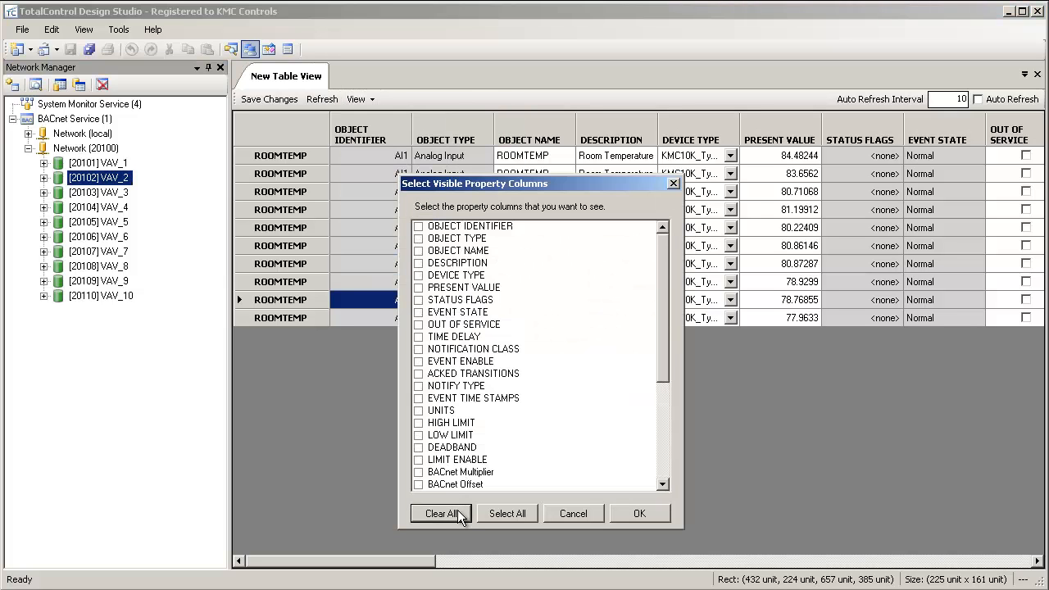
left_click(420, 288)
left_click(419, 287)
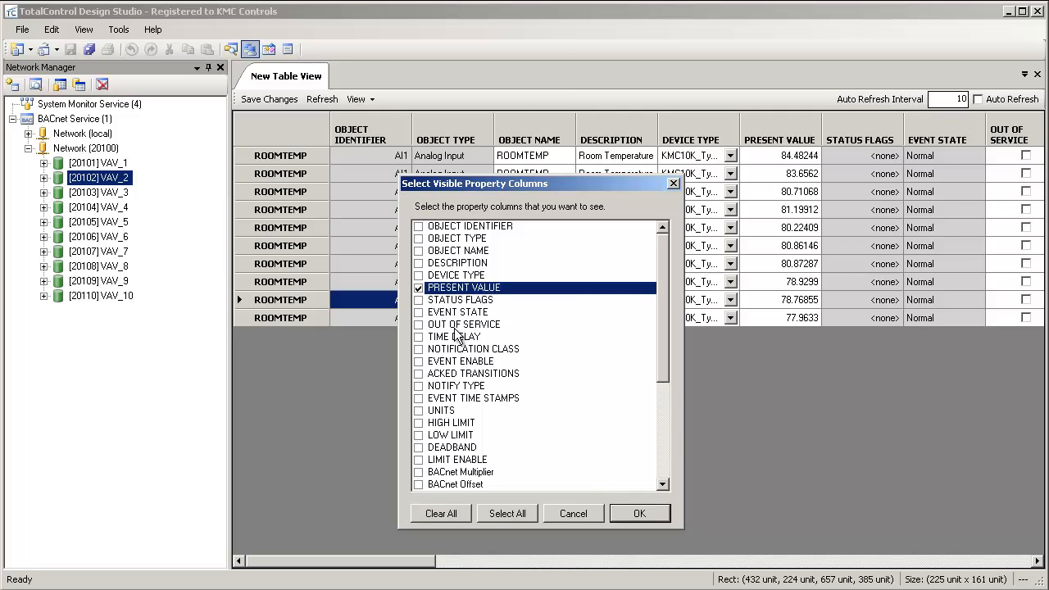
left_click(636, 513)
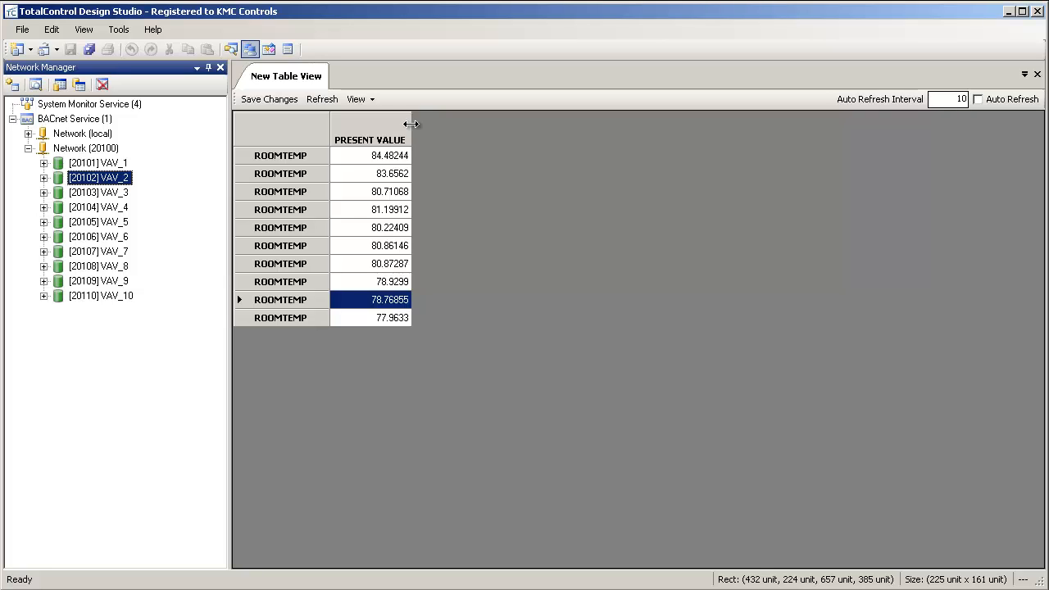
left_click(373, 100)
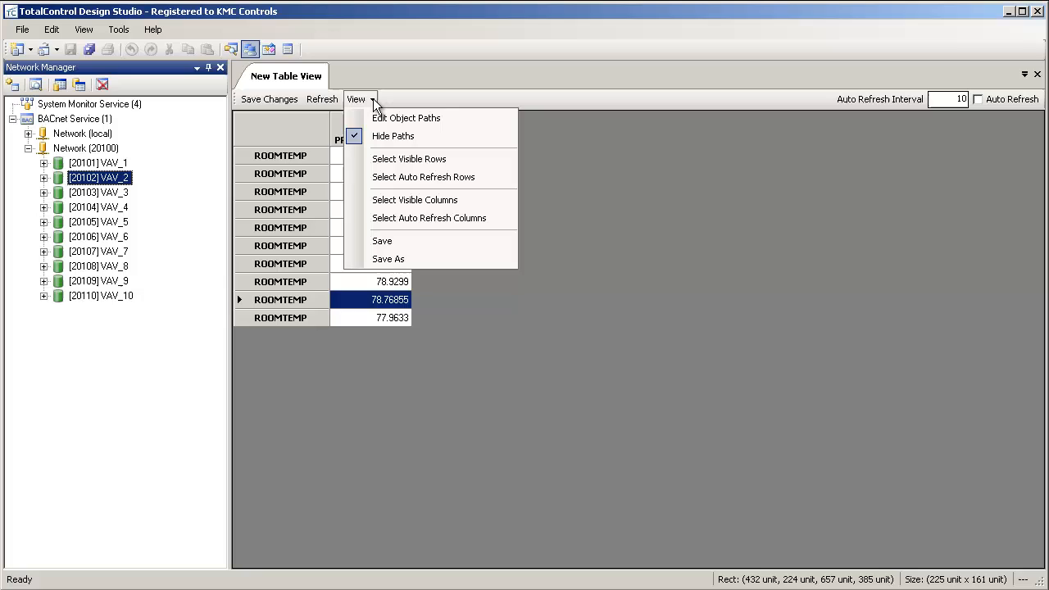
left_click(433, 139)
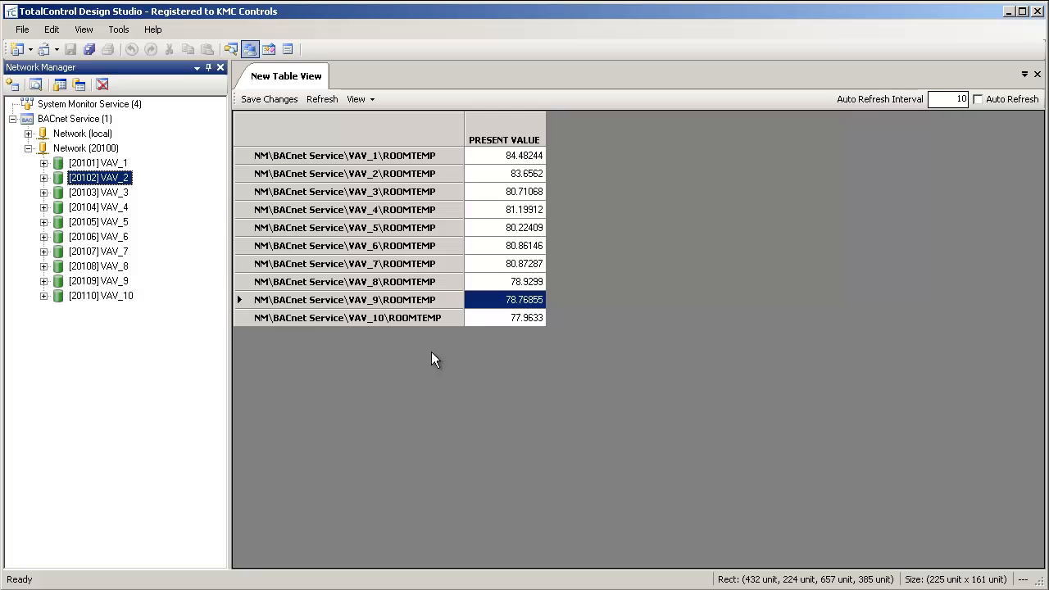
Save the table view as a new view file named VAV Room Temp and display the saved project resources in a widened list.
left_click(361, 99)
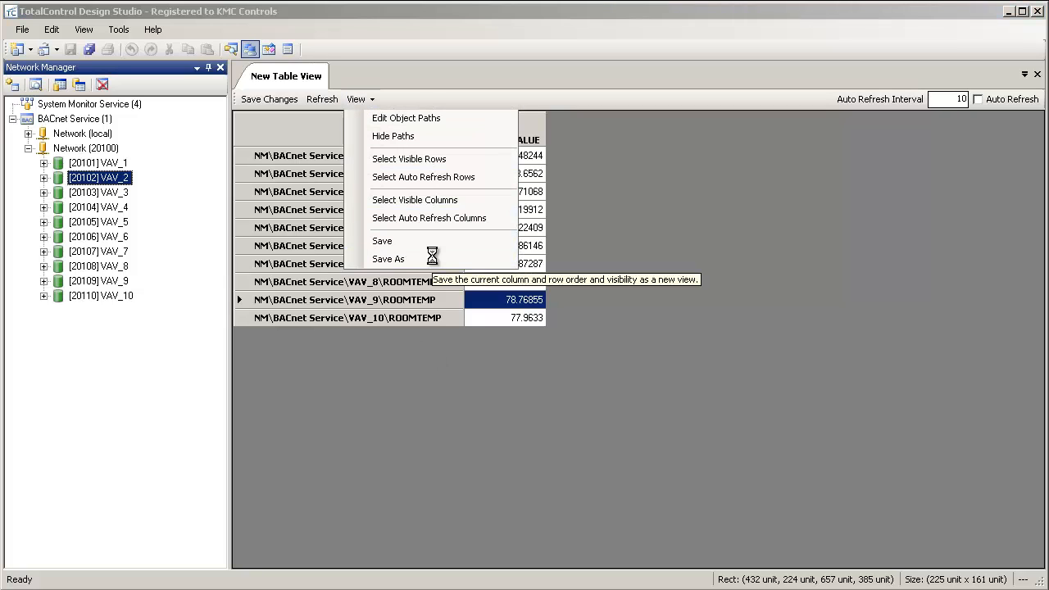
left_click(433, 256)
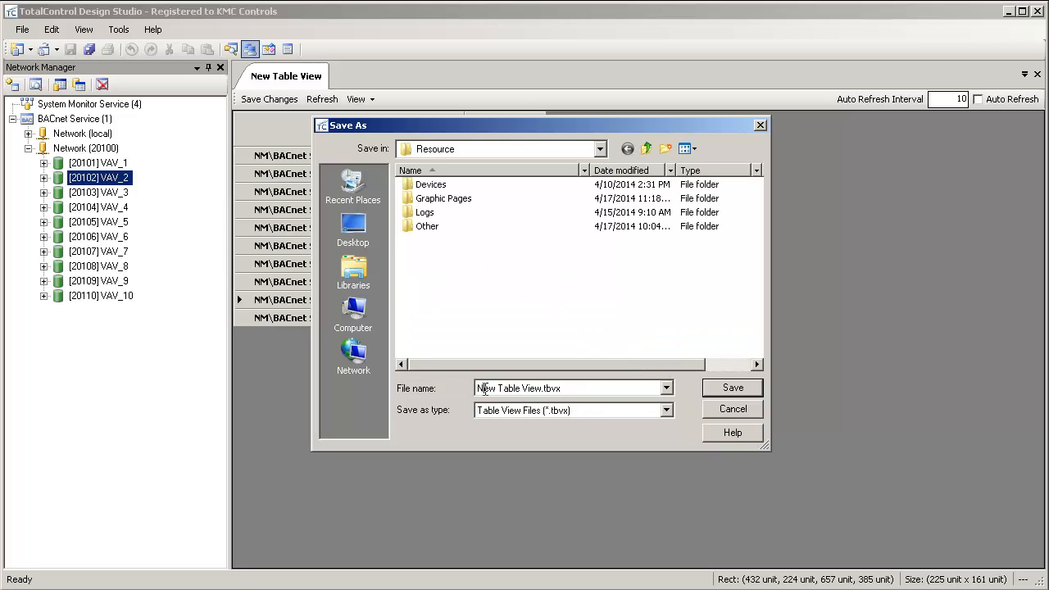
double_click(486, 389)
type("VAV Room Temp")
left_click(732, 388)
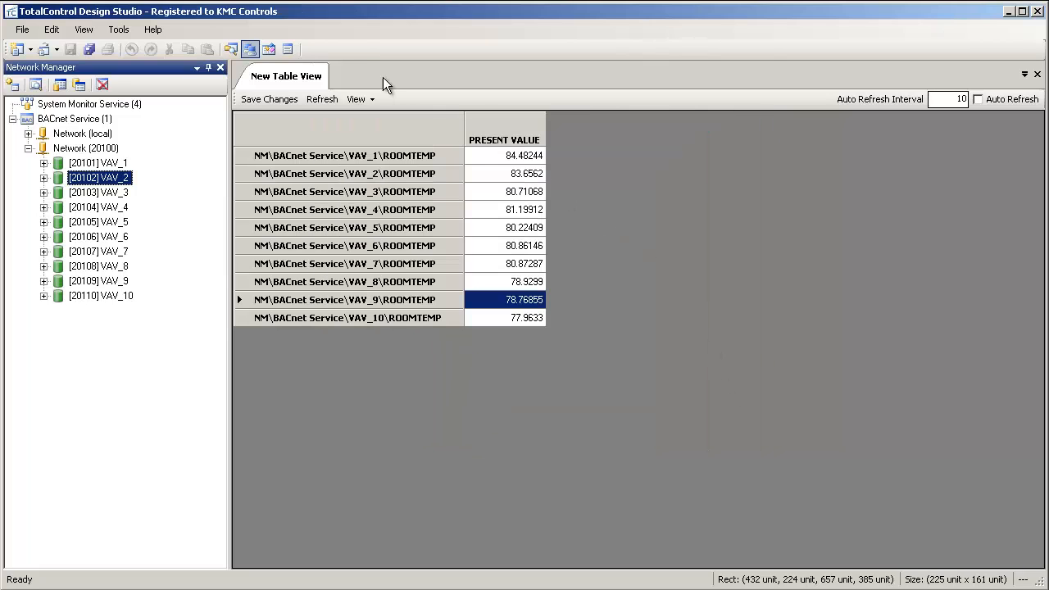
left_click(269, 50)
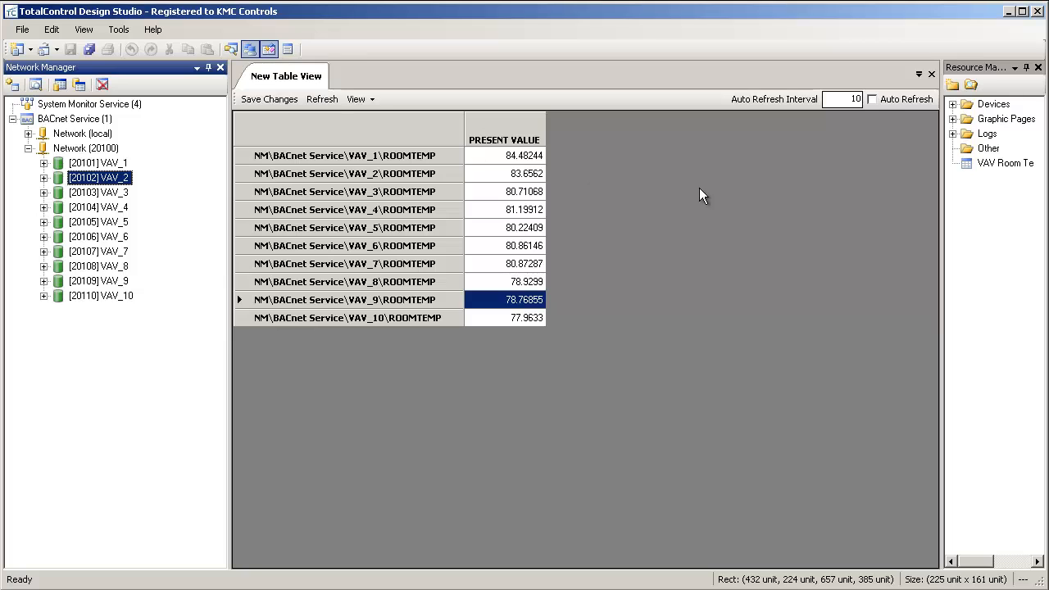
left_click_drag(942, 238, 892, 227)
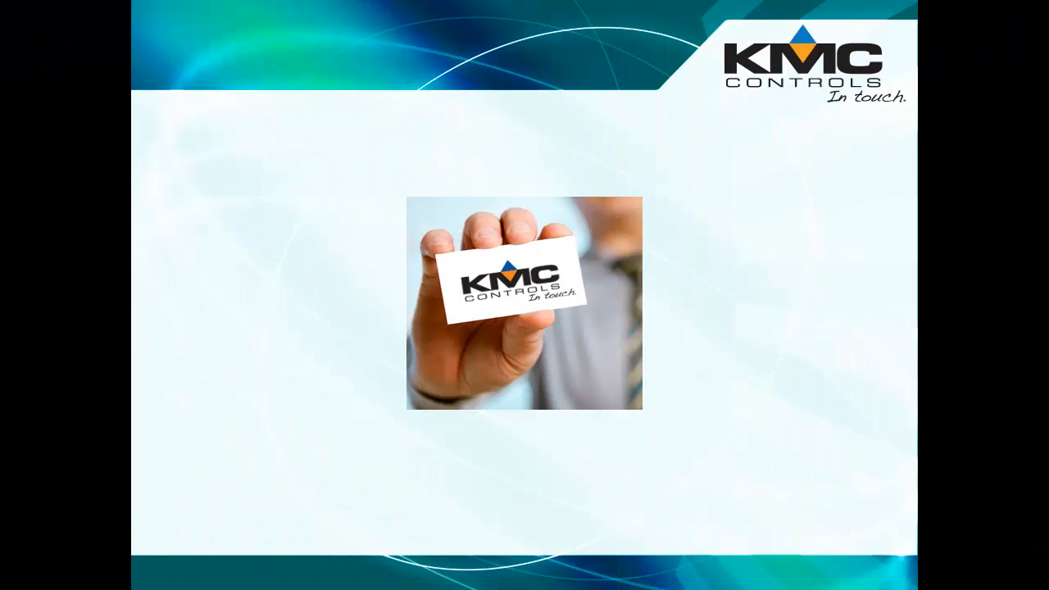